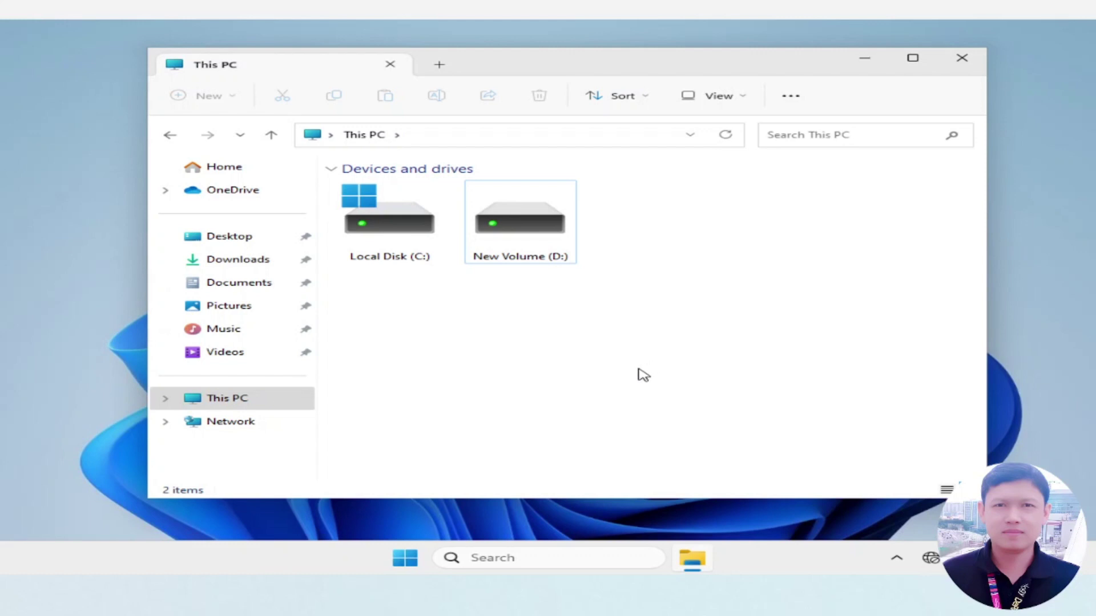
Step: Find Control Panel through Windows search and open its Backup and Restore (Windows 7) page
mouse_move(530, 247)
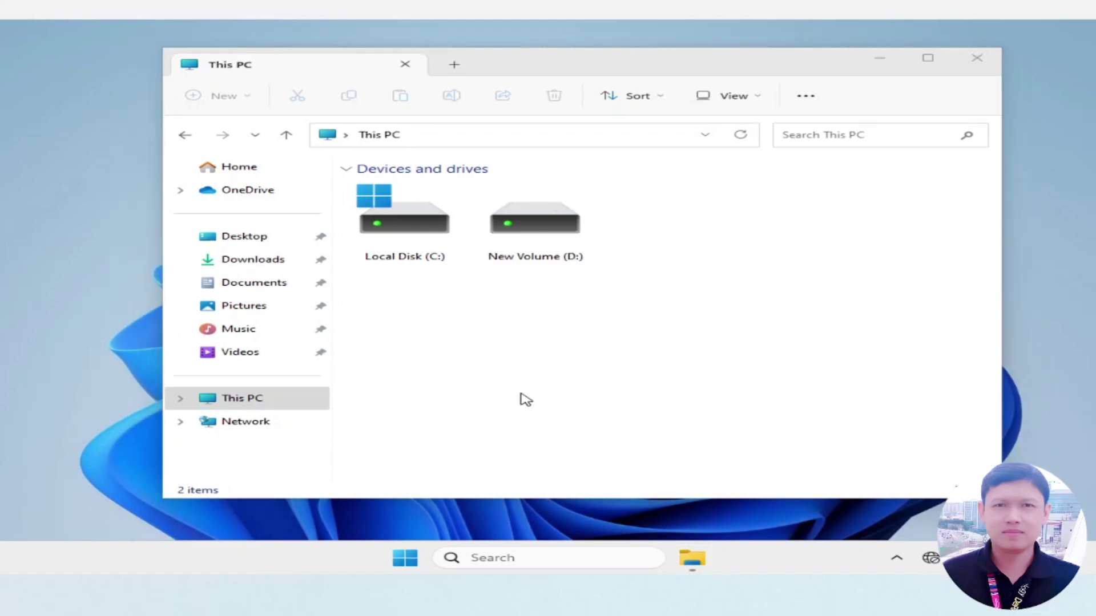
click(496, 566)
text(dont)
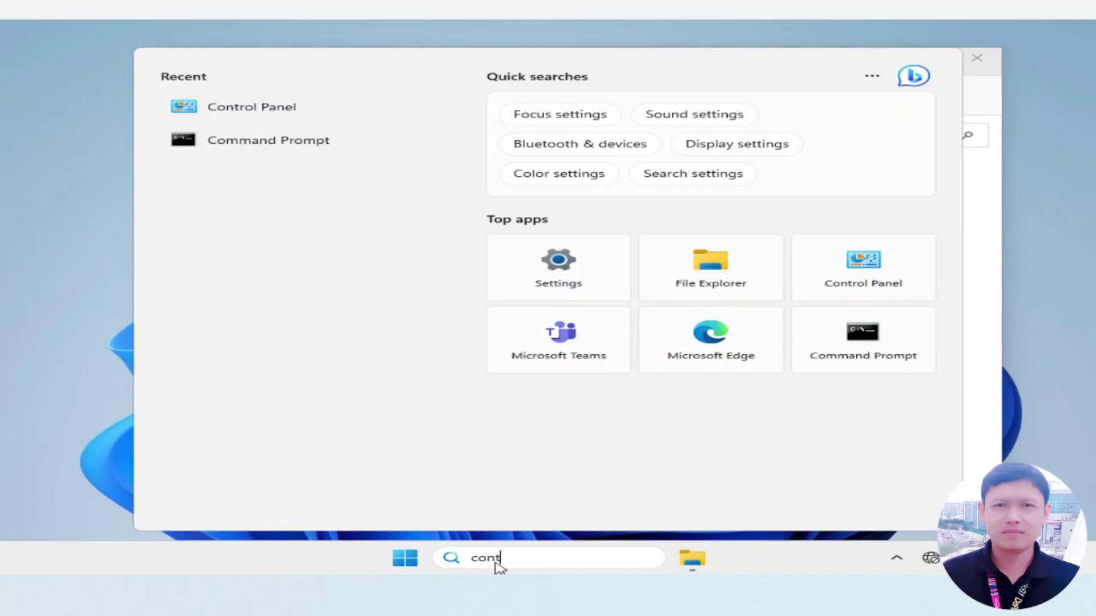
text(rol)
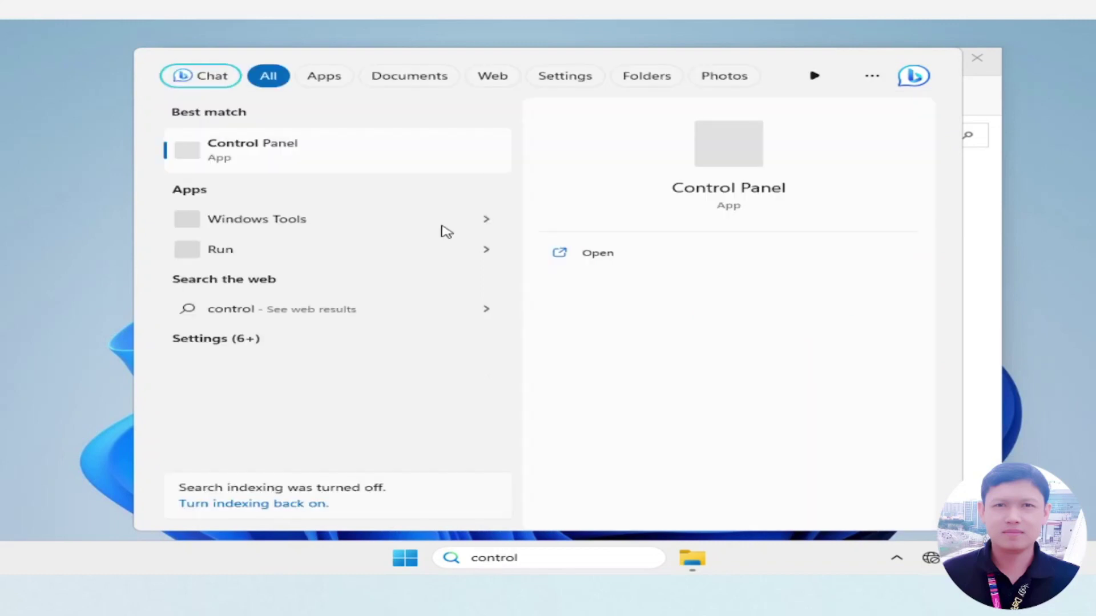
click(306, 157)
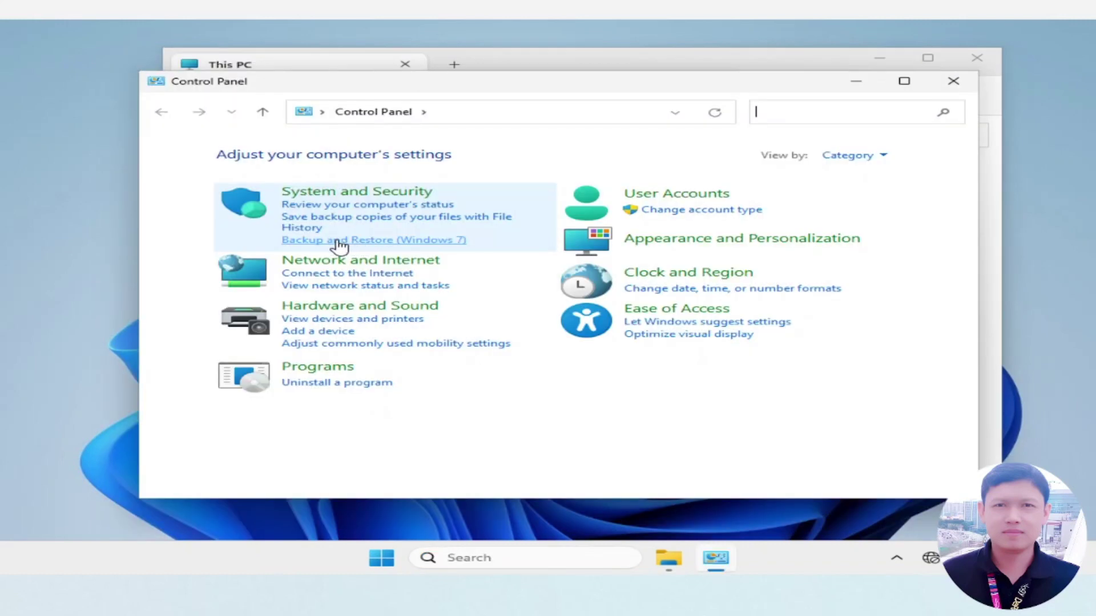
click(367, 242)
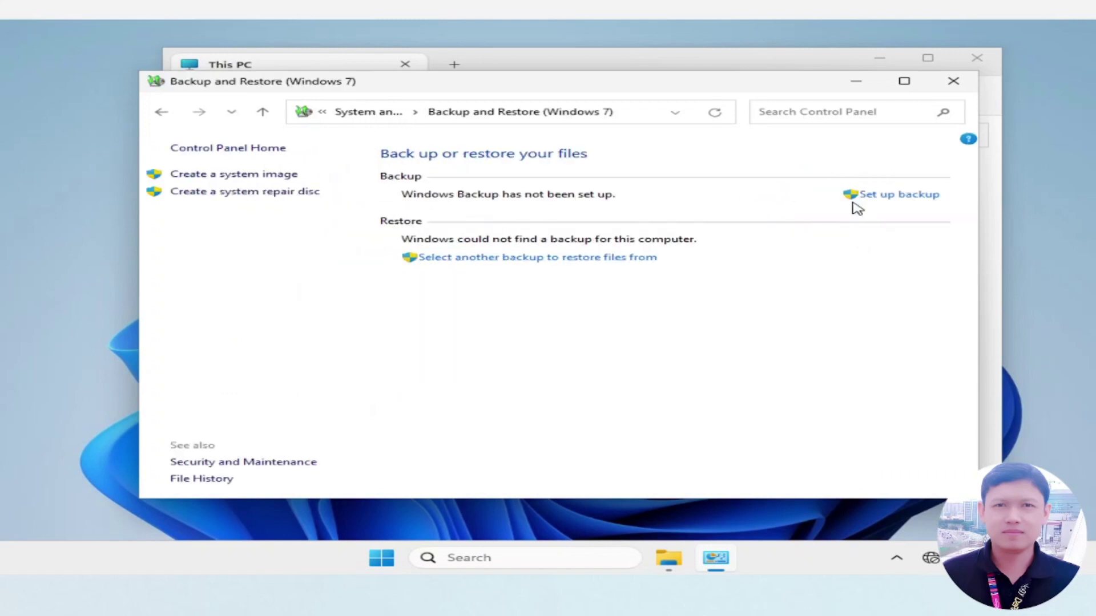
Step: Set up a backup saved on New Volume (D:), letting Windows choose what to back up
click(899, 196)
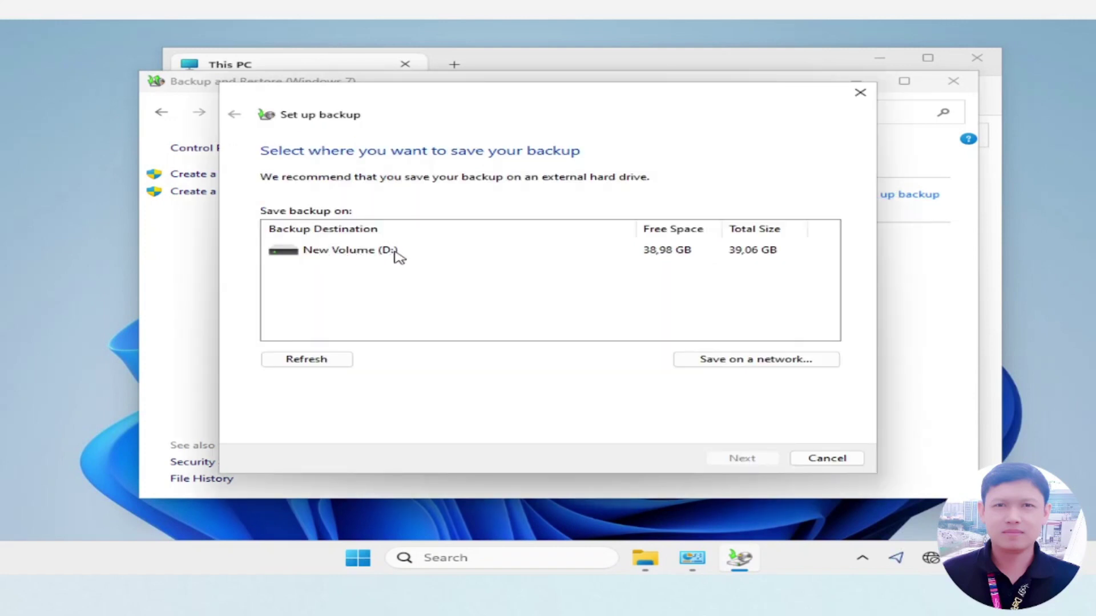
click(339, 257)
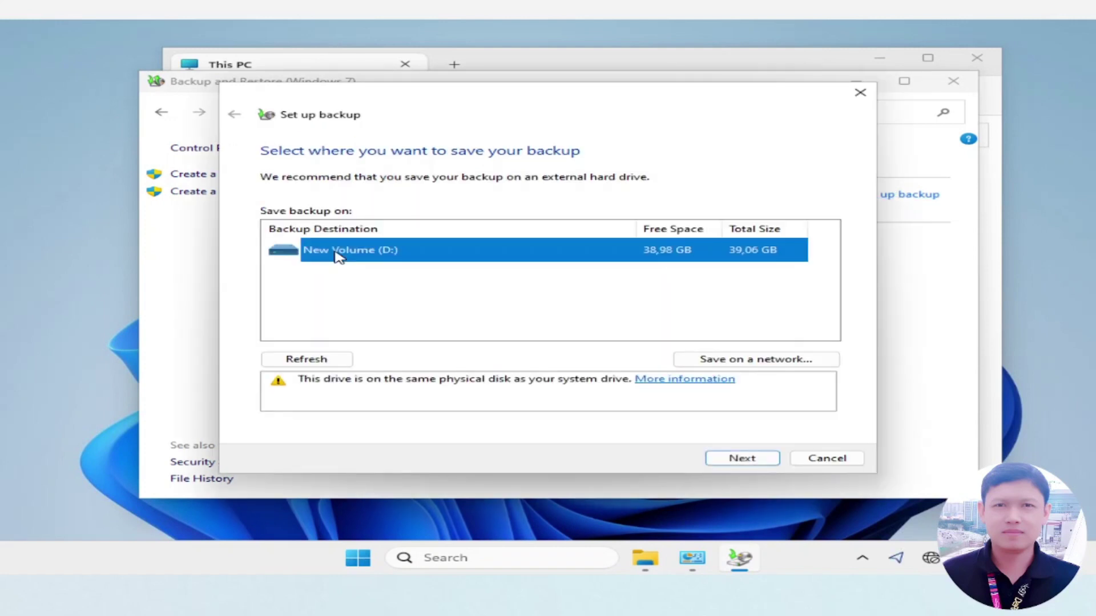
click(739, 461)
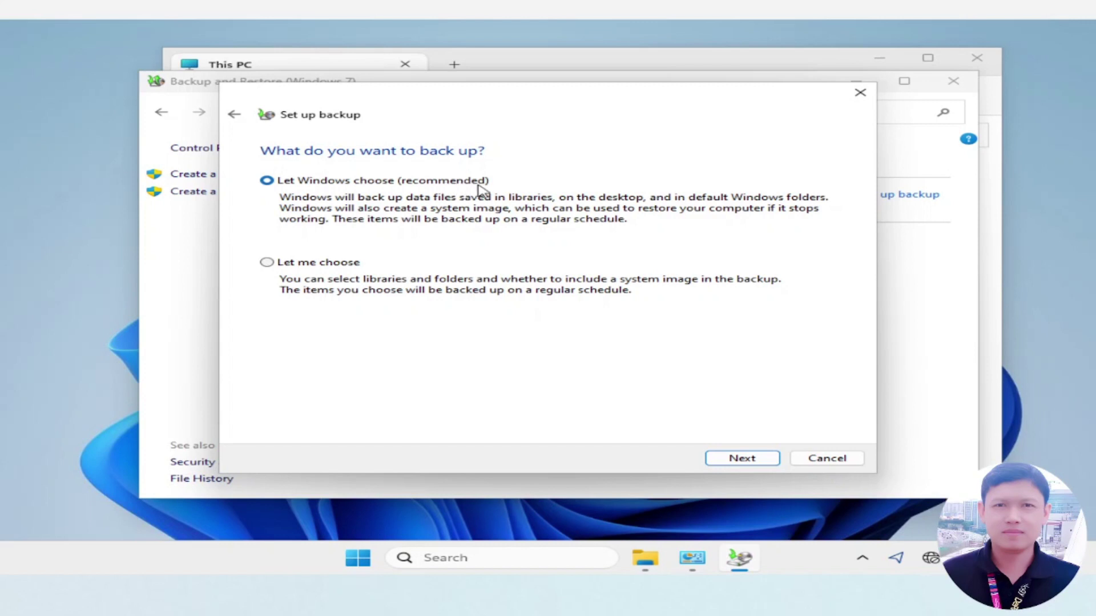
click(749, 459)
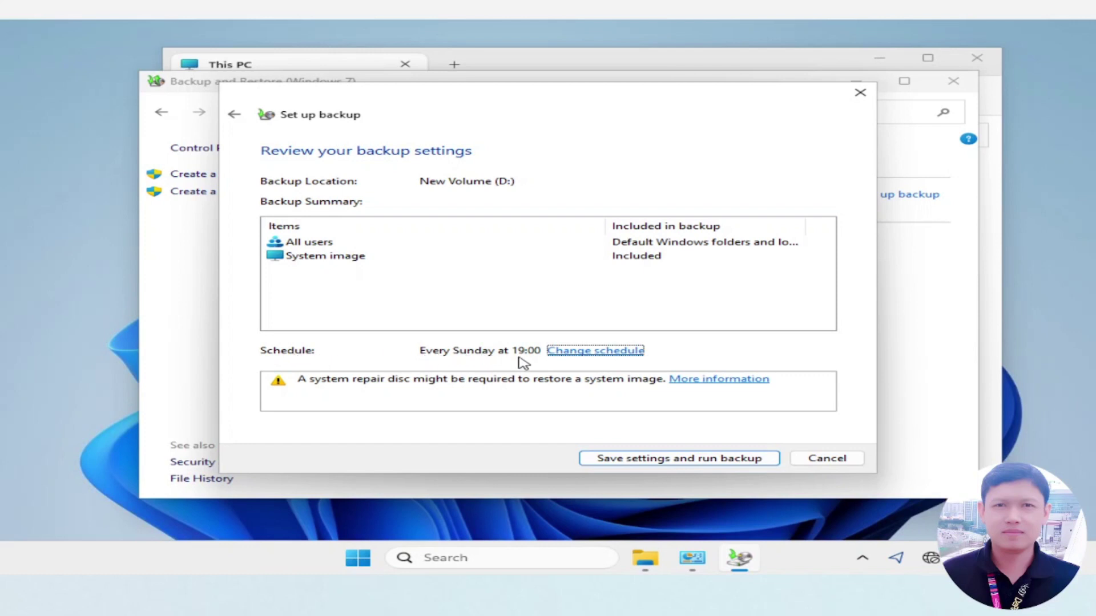
Step: Turn off the scheduled backup so it runs on demand, and save the settings and run the backup
click(588, 352)
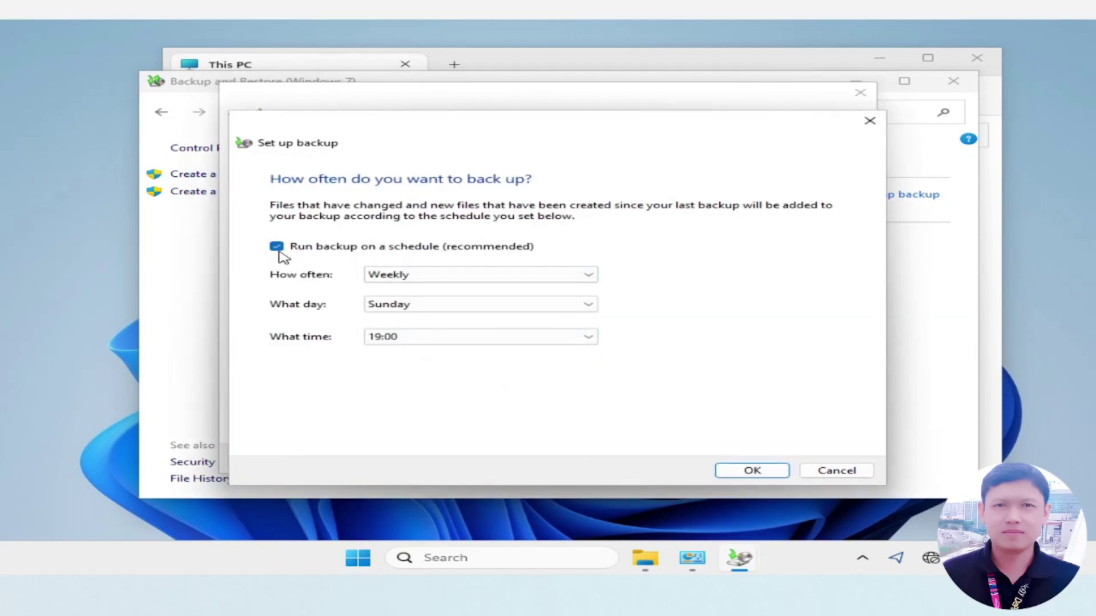
click(277, 249)
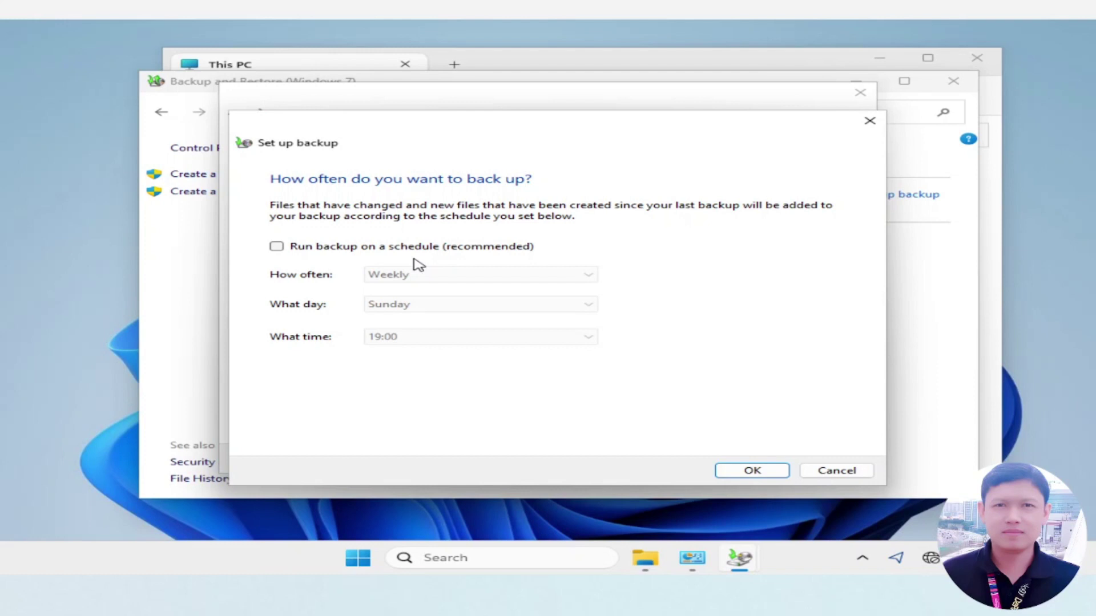
click(747, 472)
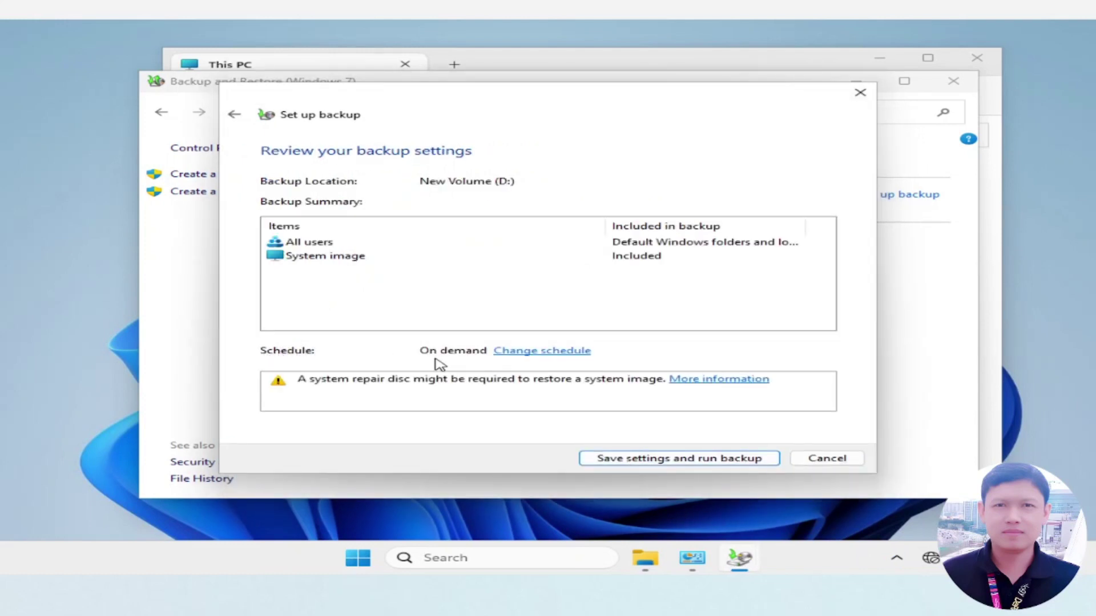
click(680, 463)
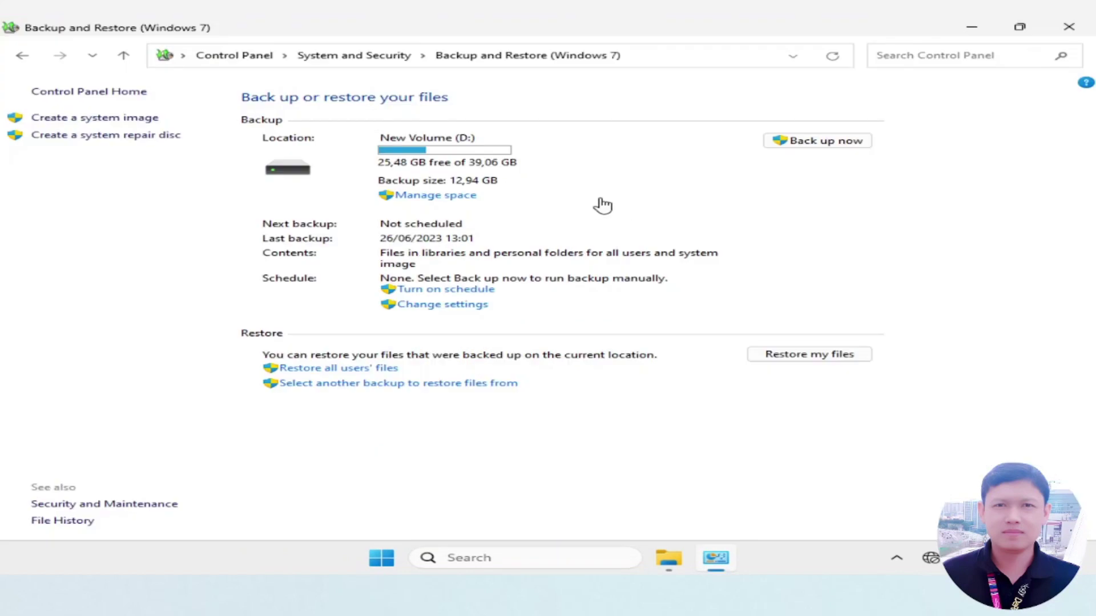
Step: Switch to File Explorer and open New Volume (D:) to check the backup files
click(669, 561)
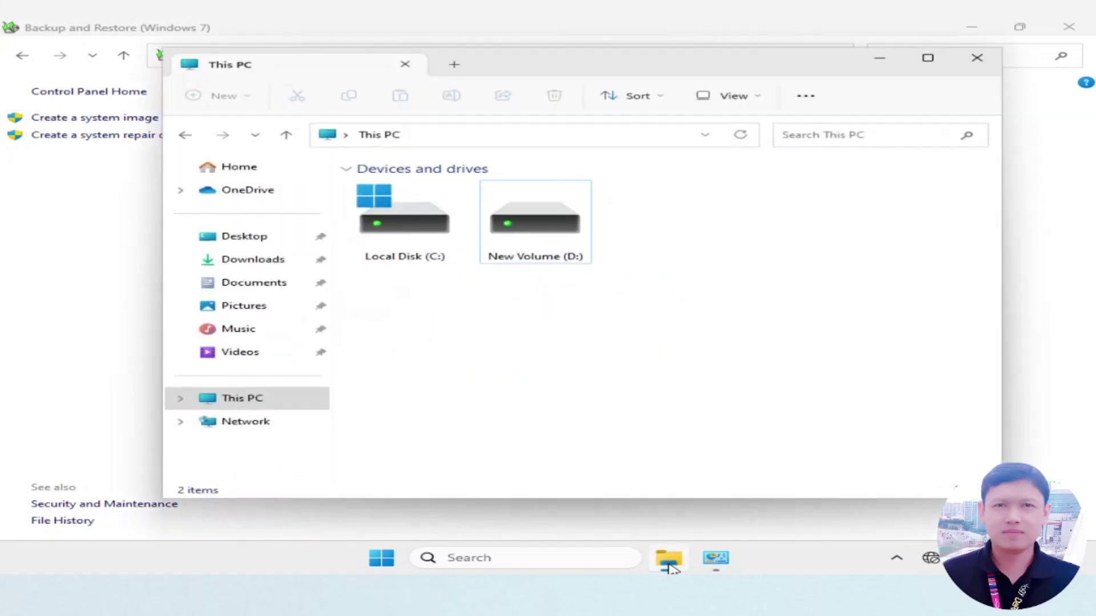
double_click(533, 220)
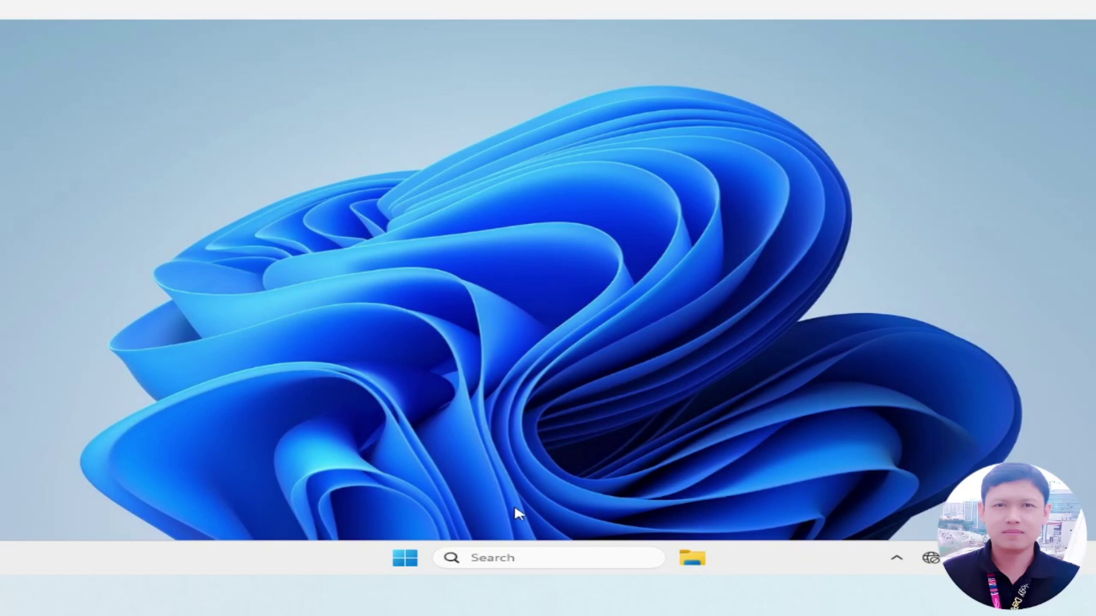
Step: Reopen the Backup and Restore (Windows 7) page from Control Panel to reach the restore options
click(507, 559)
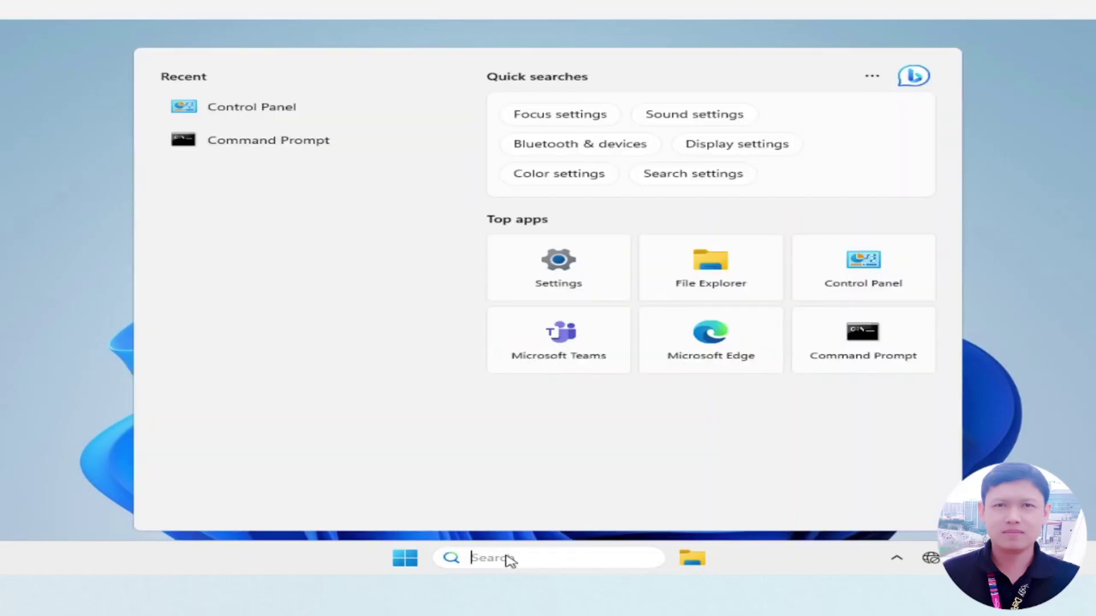
text(contr)
key(Return)
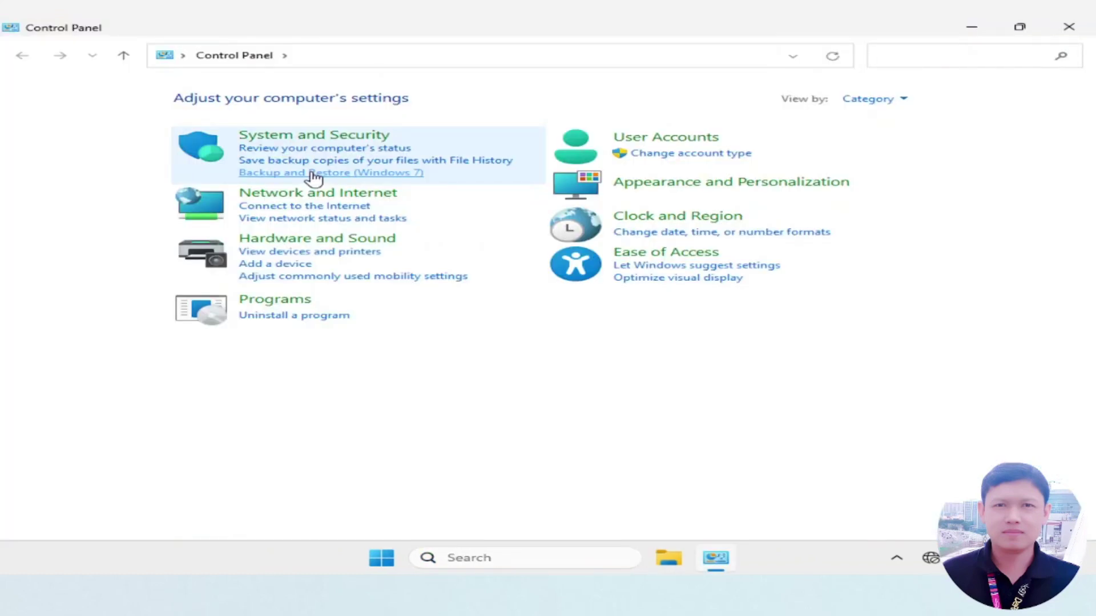
click(314, 174)
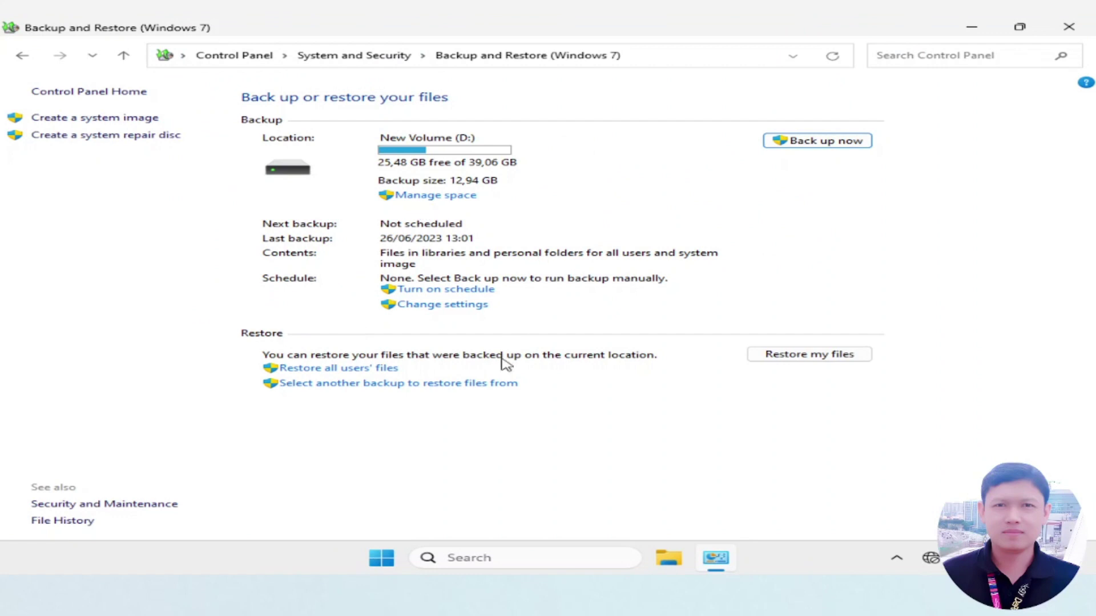
Step: Open the restore wizard for all users' files and look at its folder browsing option
key(XF86AudioRaiseVolume)
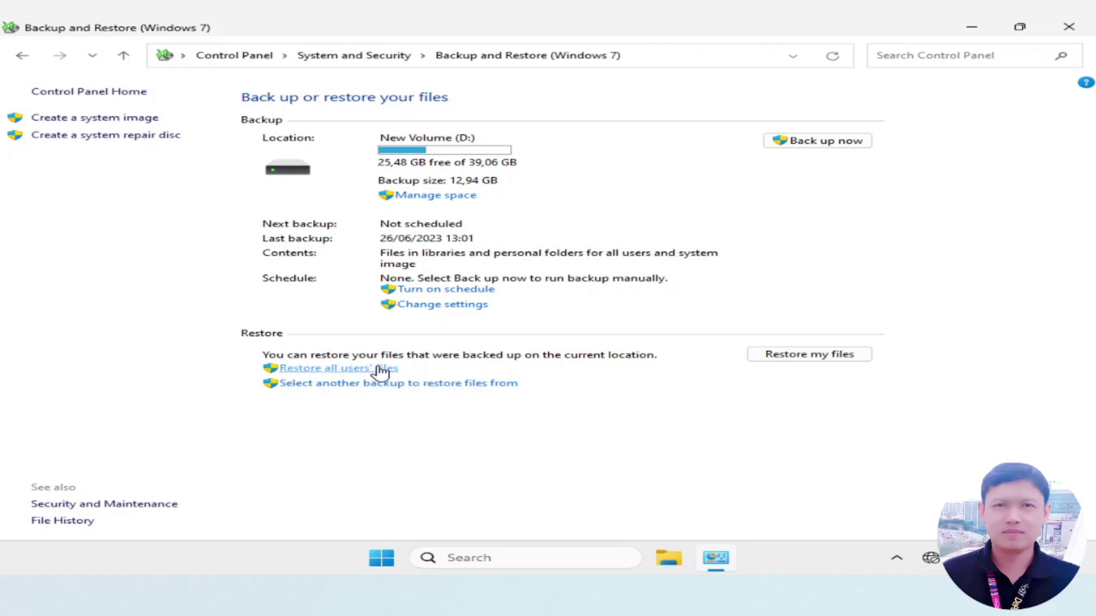
click(348, 370)
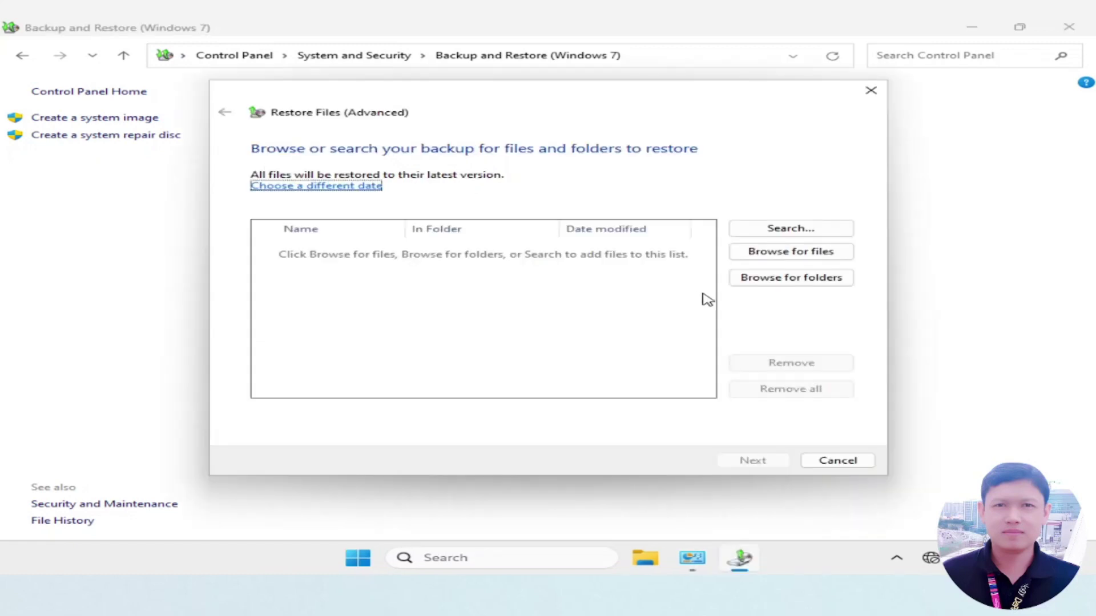
click(782, 280)
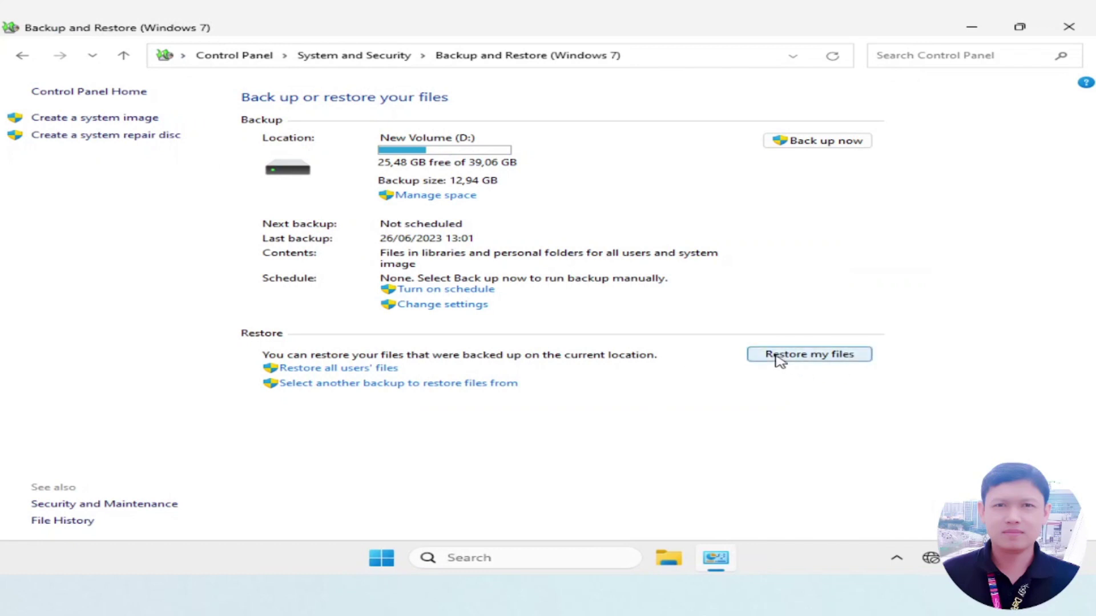
Step: Start restoring personal files and browse the Backup of C: through Users into the user's profile folder to examine its contents
click(816, 357)
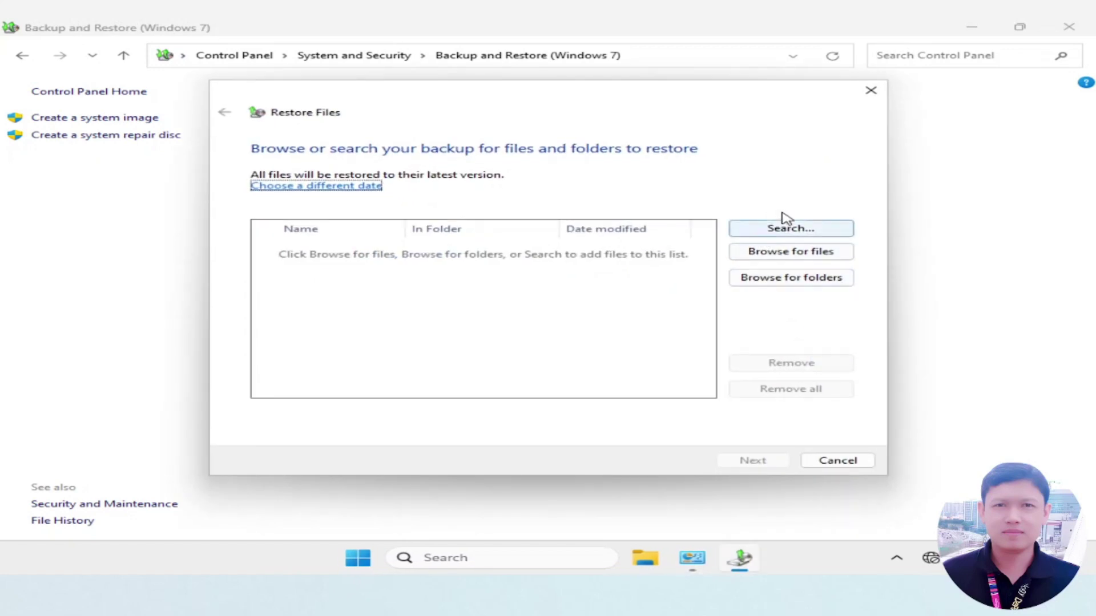
click(803, 255)
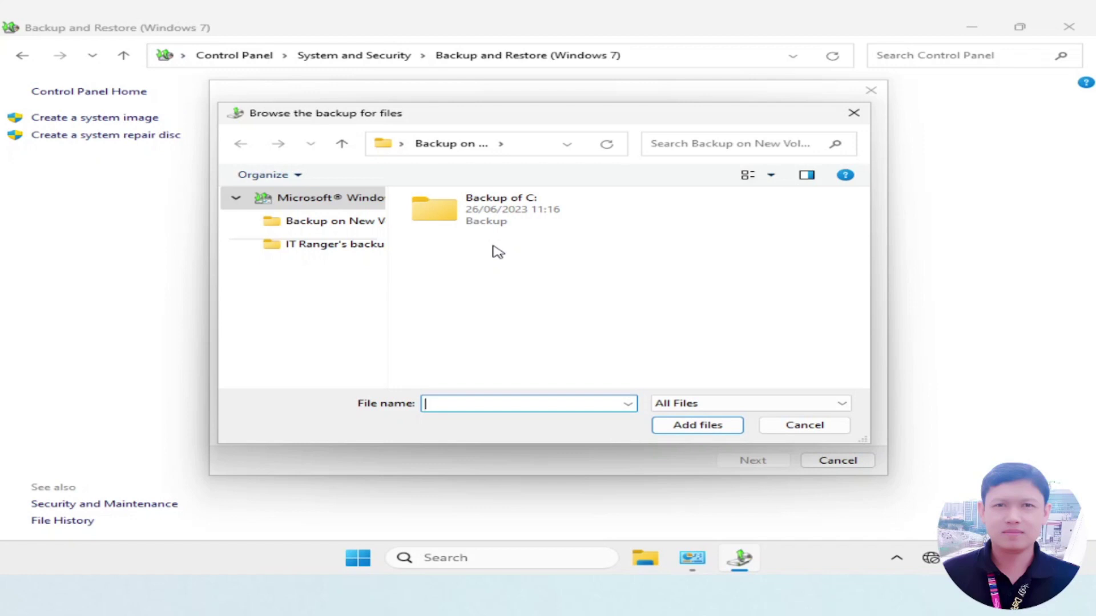
double_click(490, 217)
double_click(494, 226)
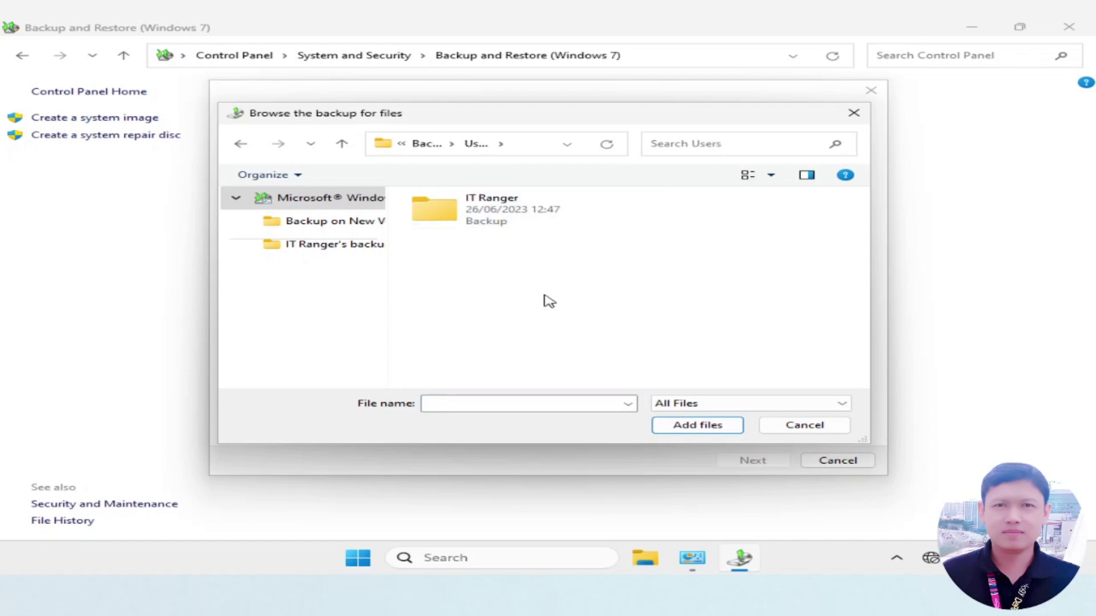
double_click(489, 220)
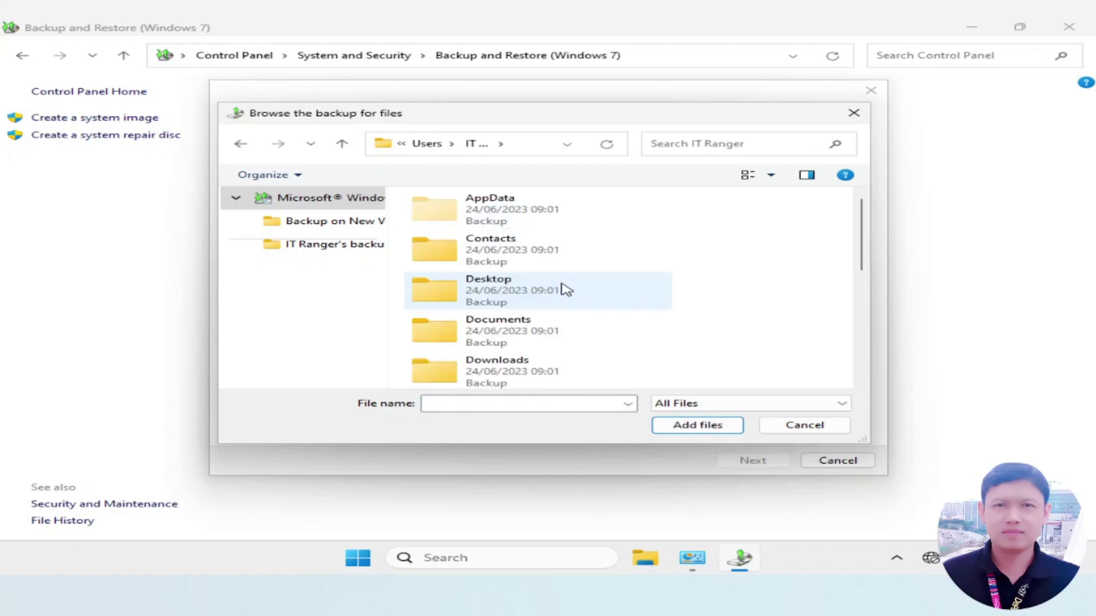
scroll(537, 326, down, 5)
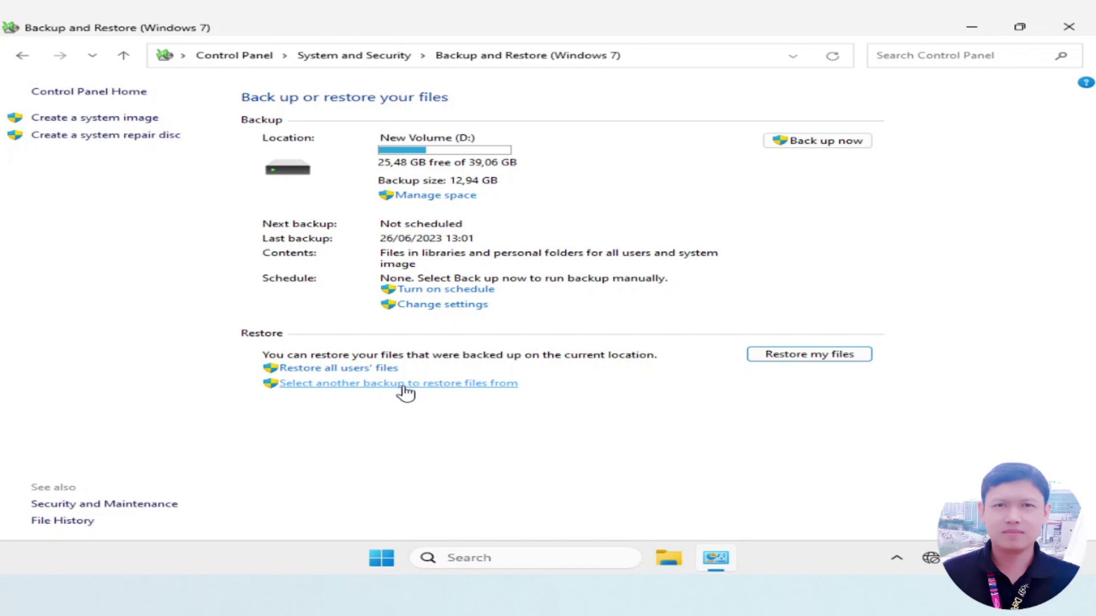
Step: Choose to restore files from another backup and proceed with the 26/06/2023 backup on New Volume (D:)
click(401, 390)
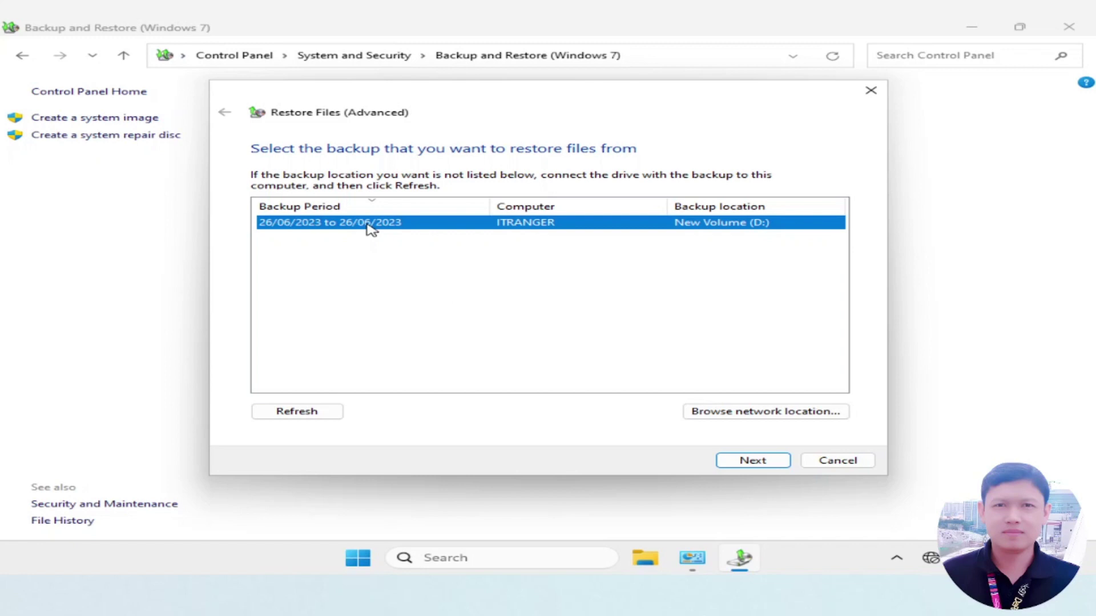
click(753, 461)
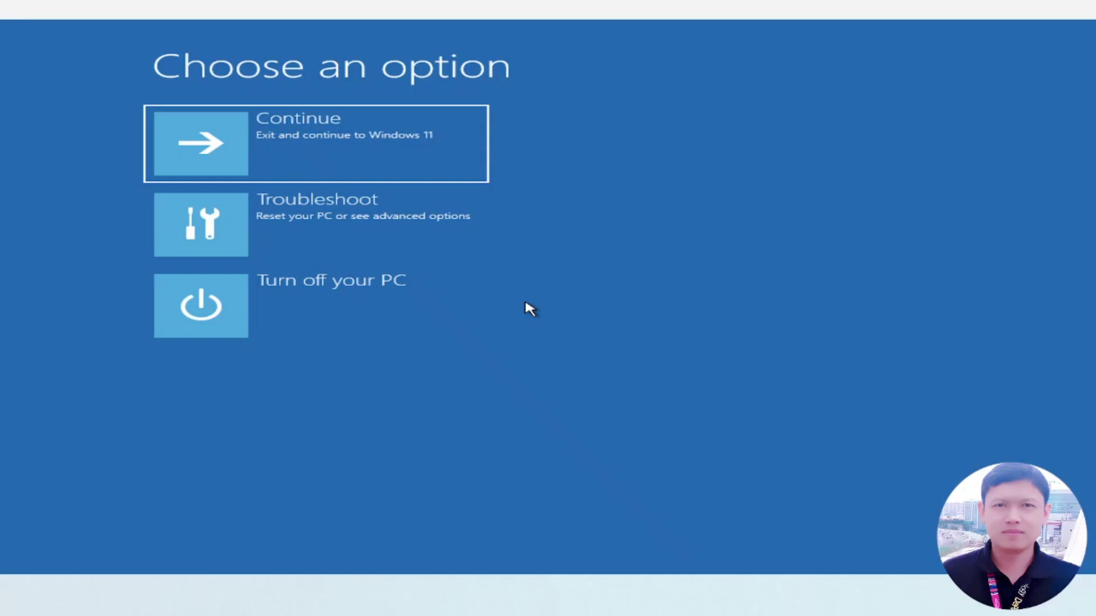
Step: Start System Image Recovery from the advanced troubleshooting options of the Windows recovery environment
click(344, 234)
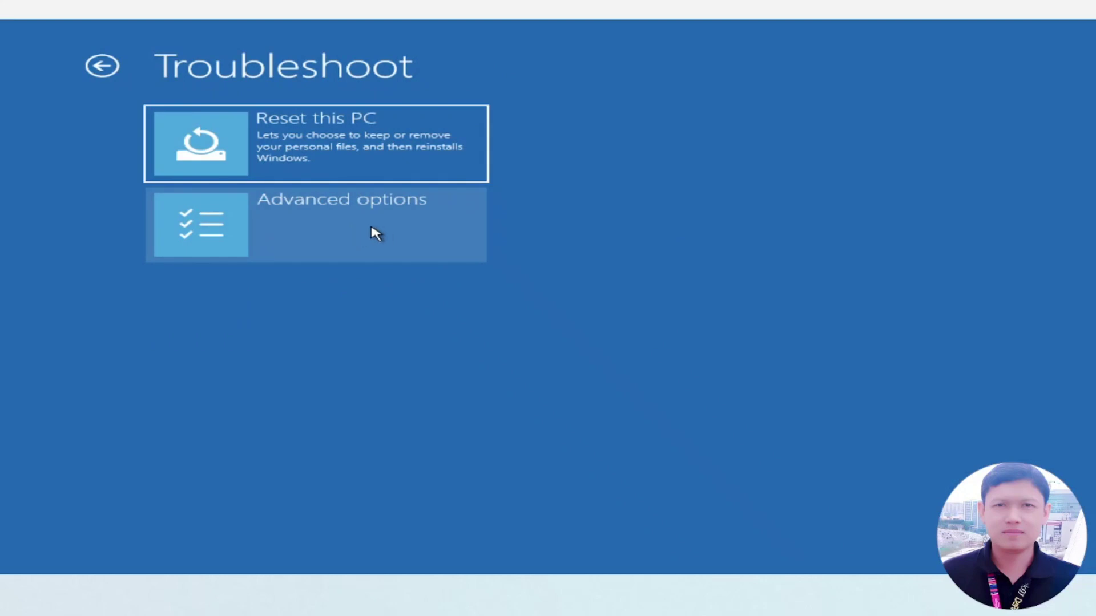
click(261, 232)
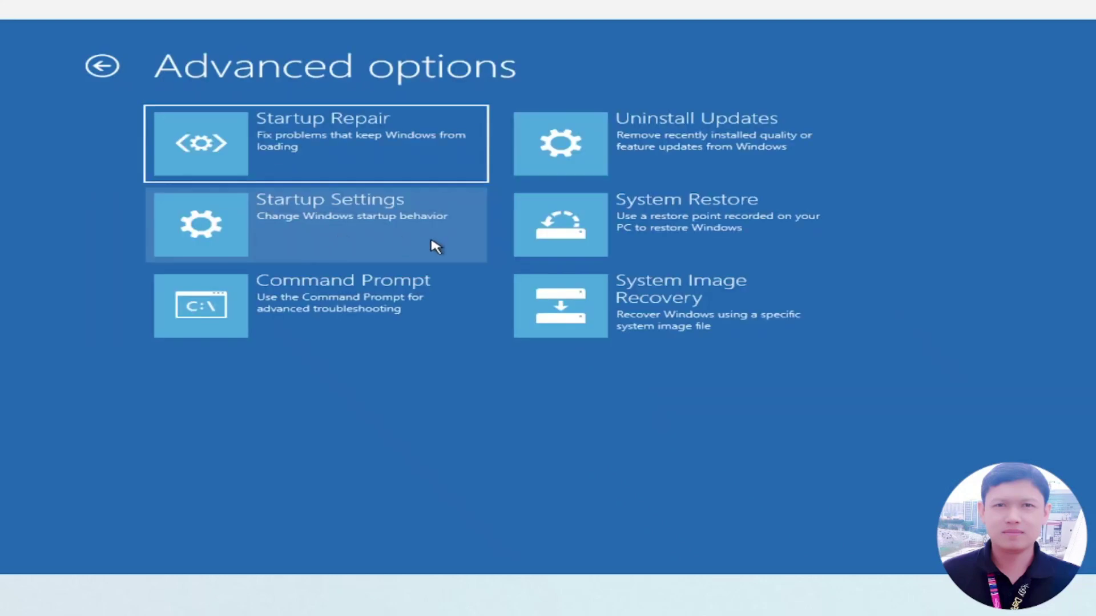
click(673, 321)
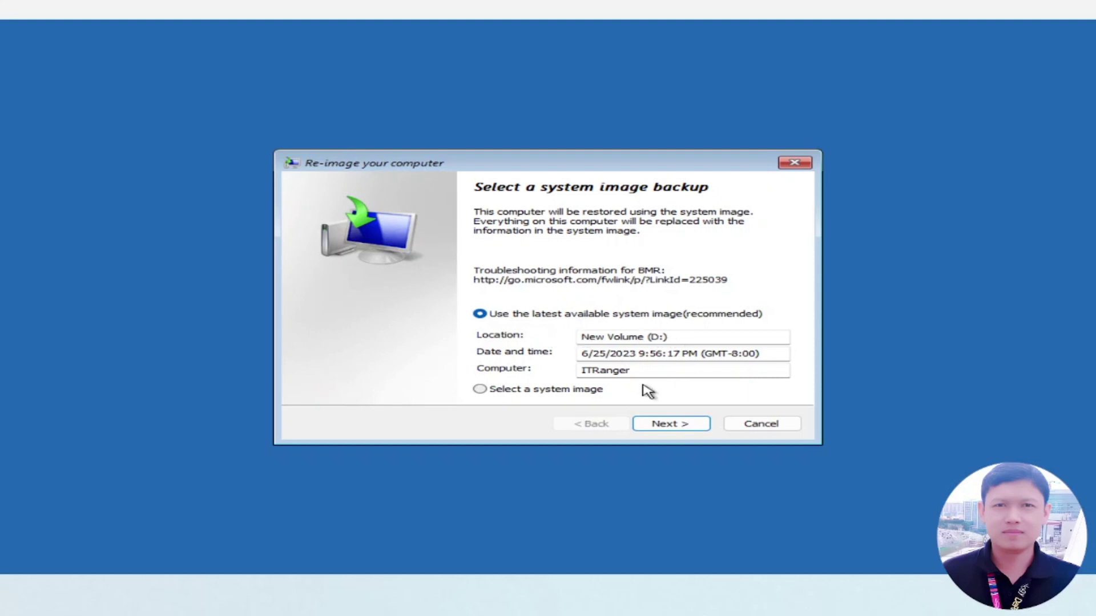
Step: Re-image the computer from the latest available system image on New Volume (D:) and restart into Windows
click(673, 427)
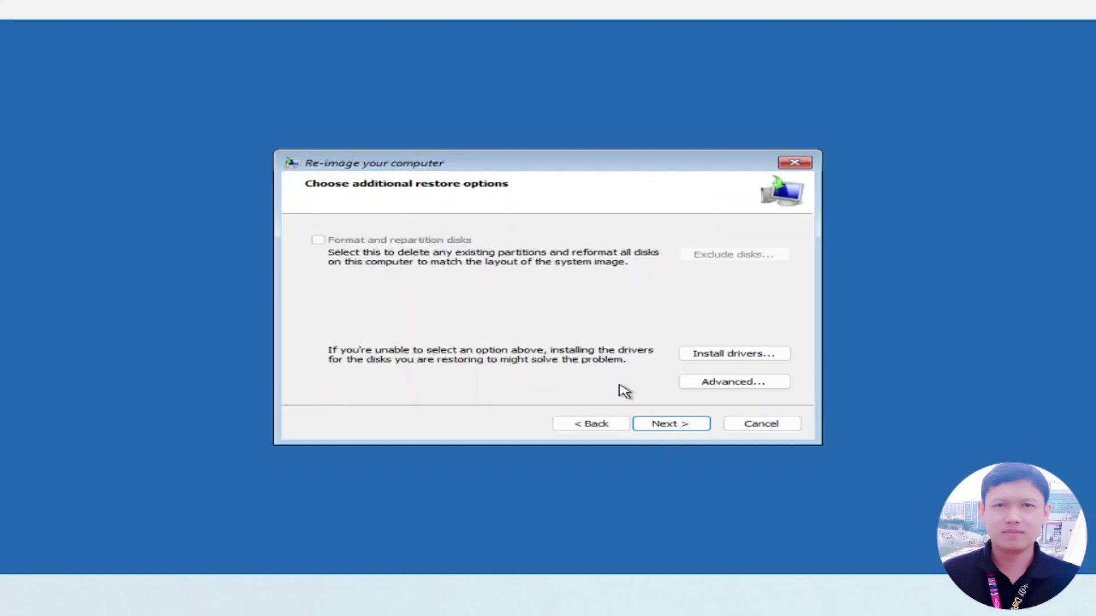
click(678, 425)
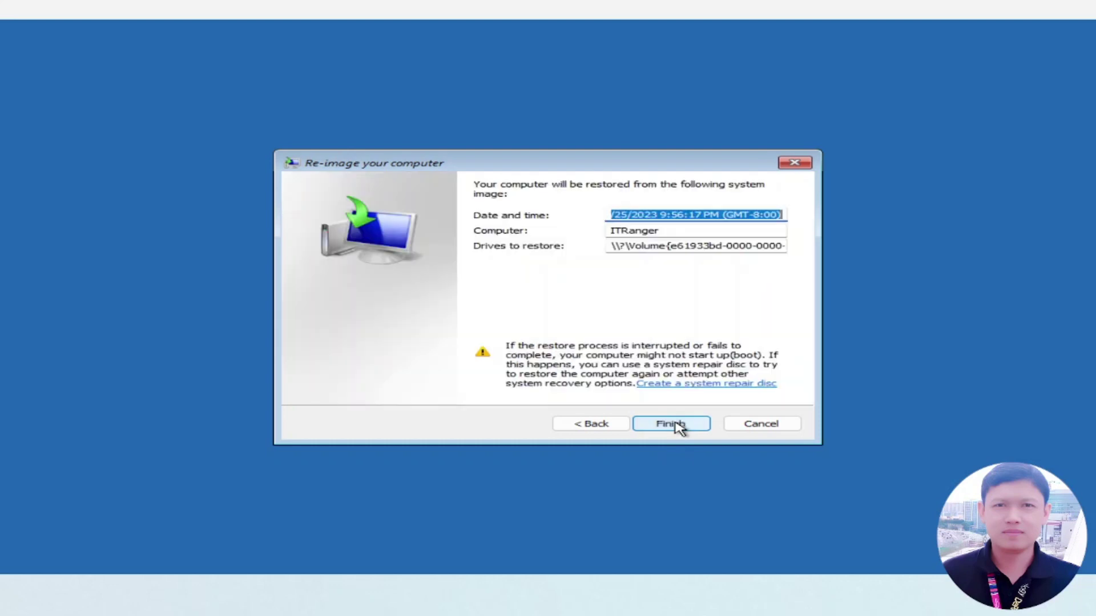
click(677, 427)
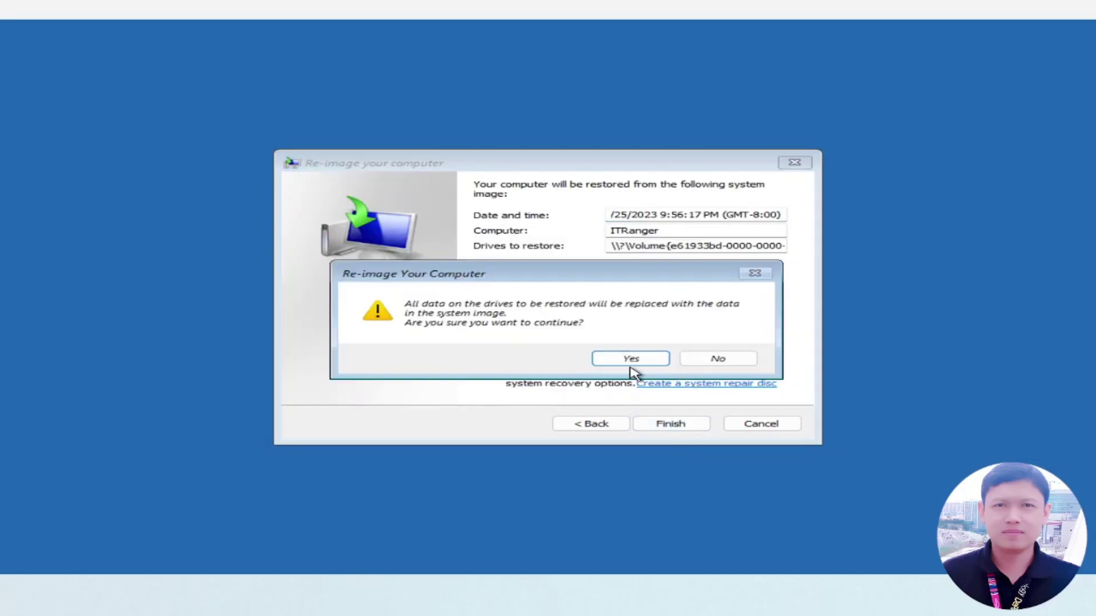
click(630, 359)
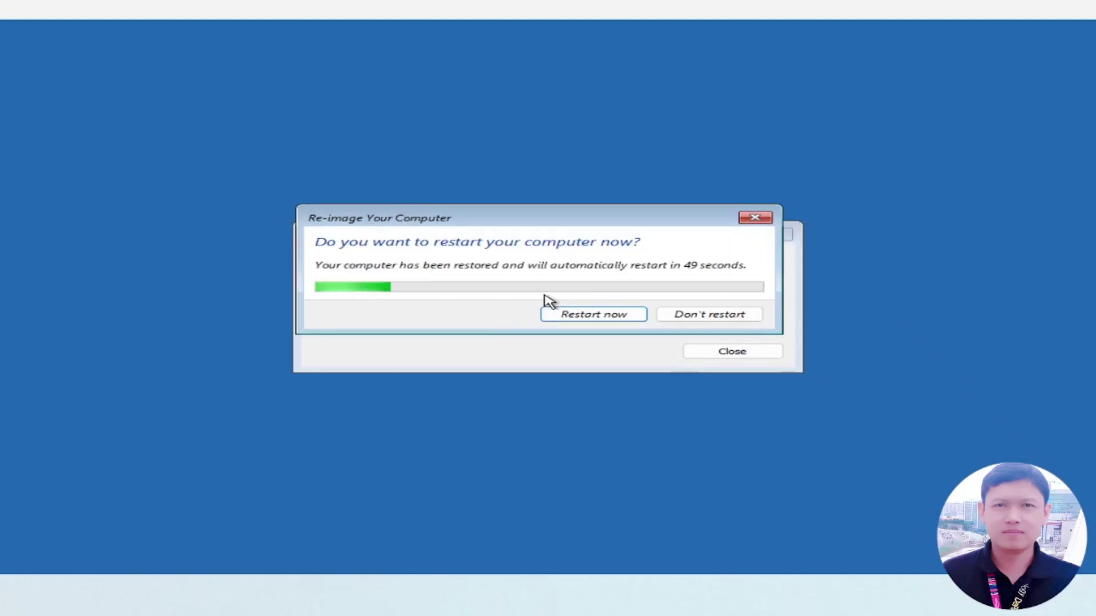
click(593, 315)
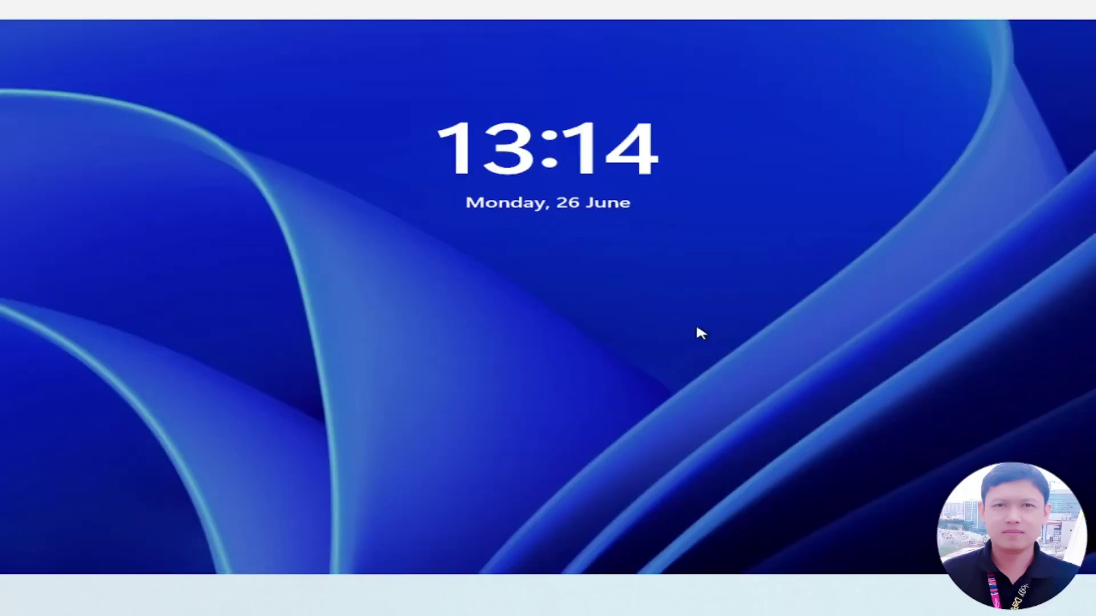
click(633, 316)
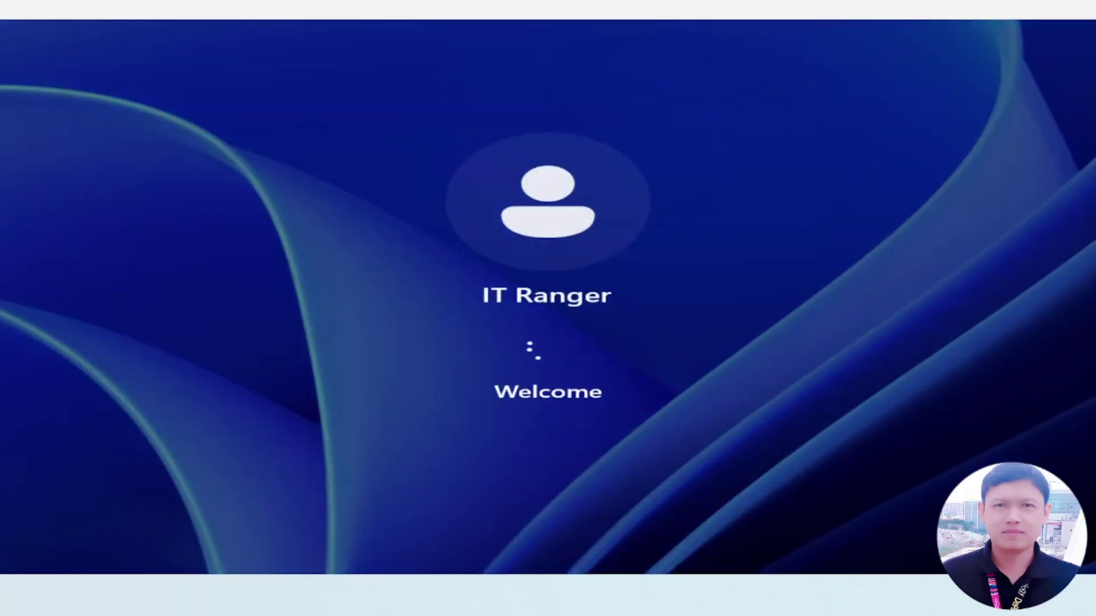